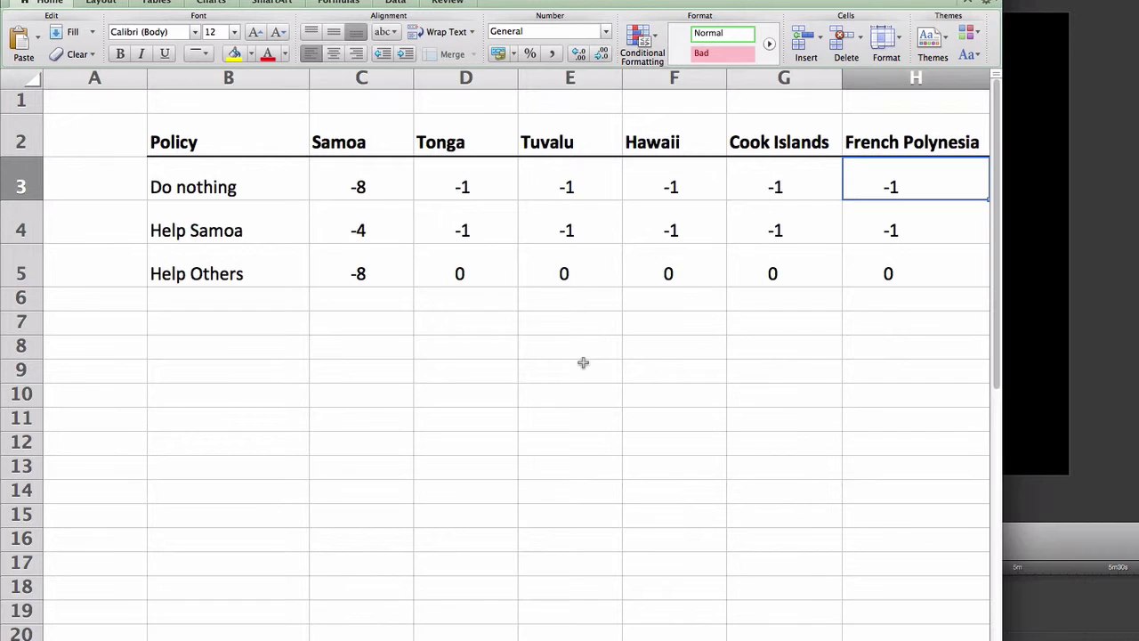
Step: Compare the Help Samoa and Help Others policies, examining Samoa's values and those of the five other islands
click(250, 232)
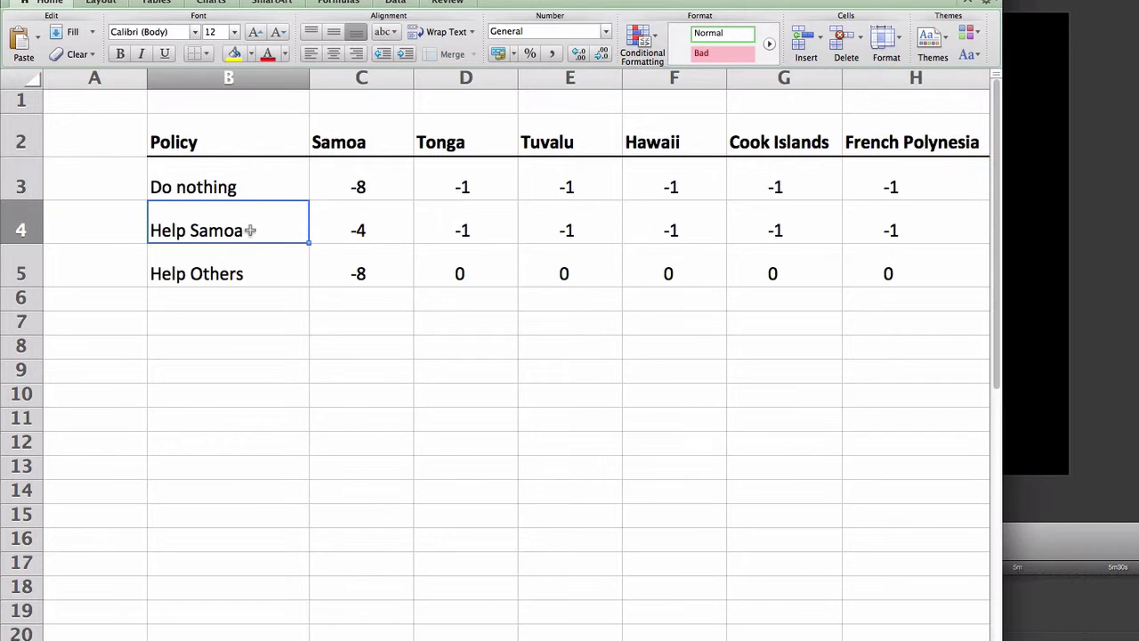
click(270, 267)
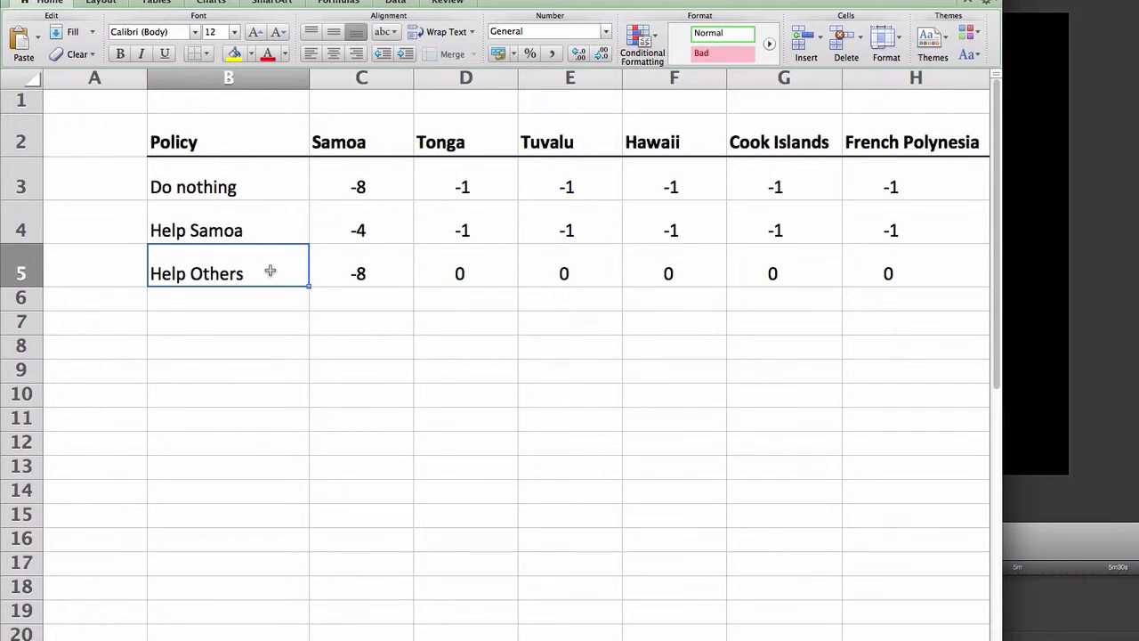
click(267, 236)
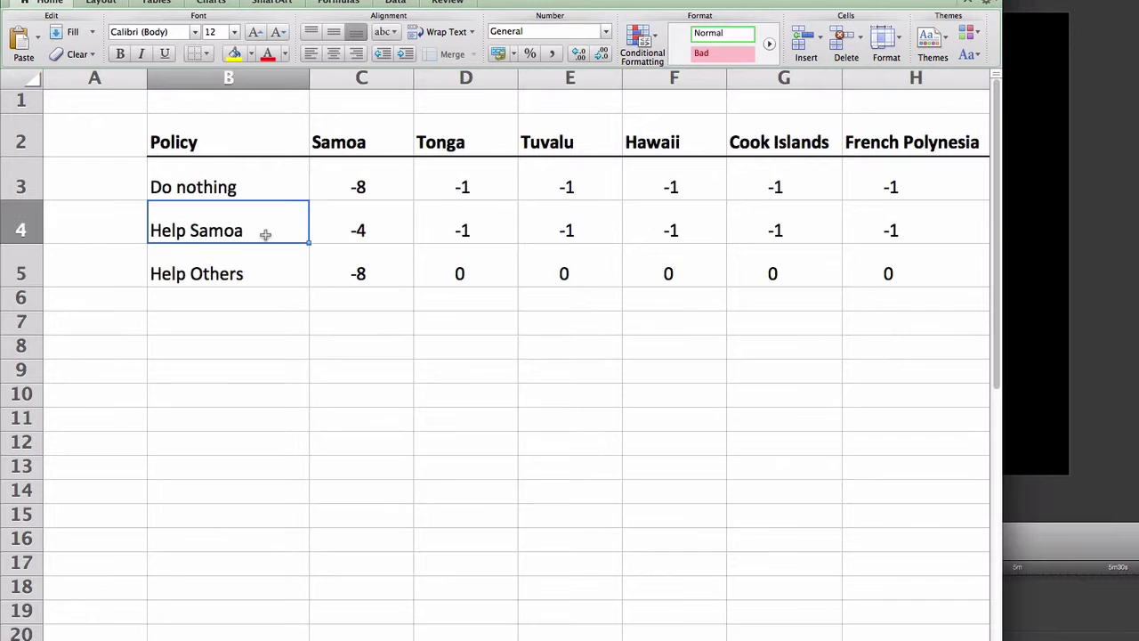
drag(326, 187, 326, 220)
click(325, 223)
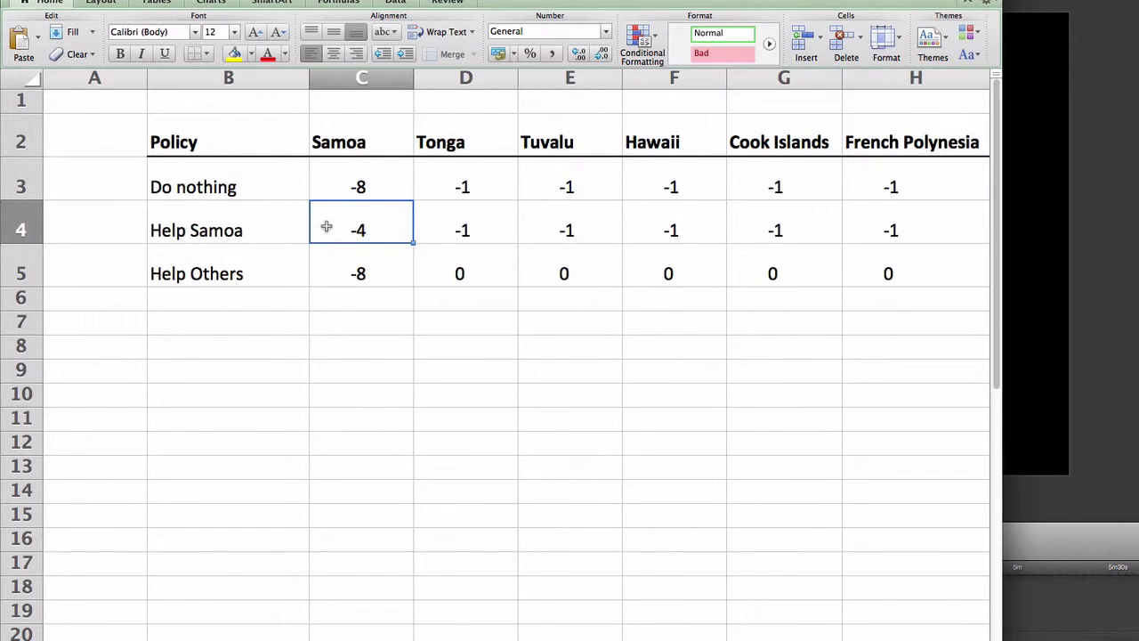
drag(422, 229, 875, 234)
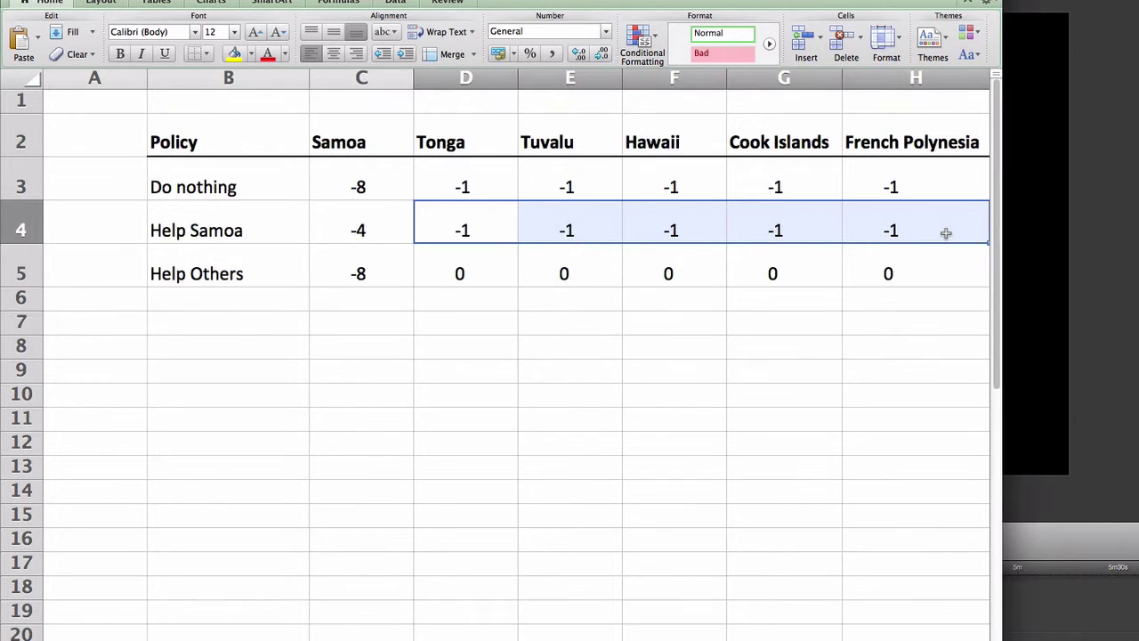
click(276, 274)
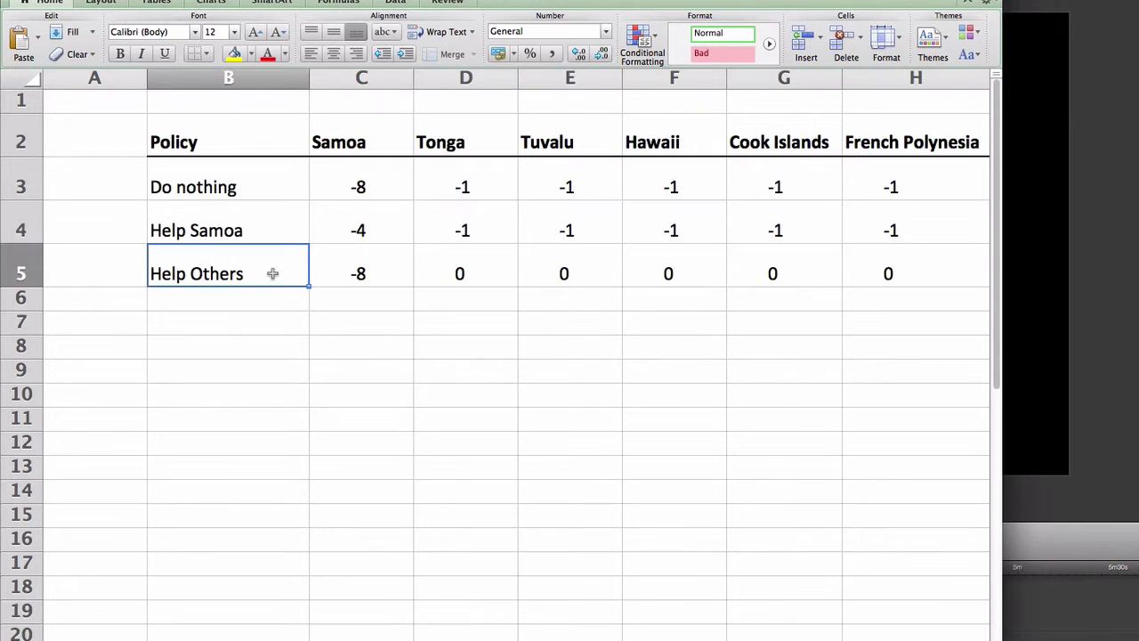
drag(445, 273, 878, 274)
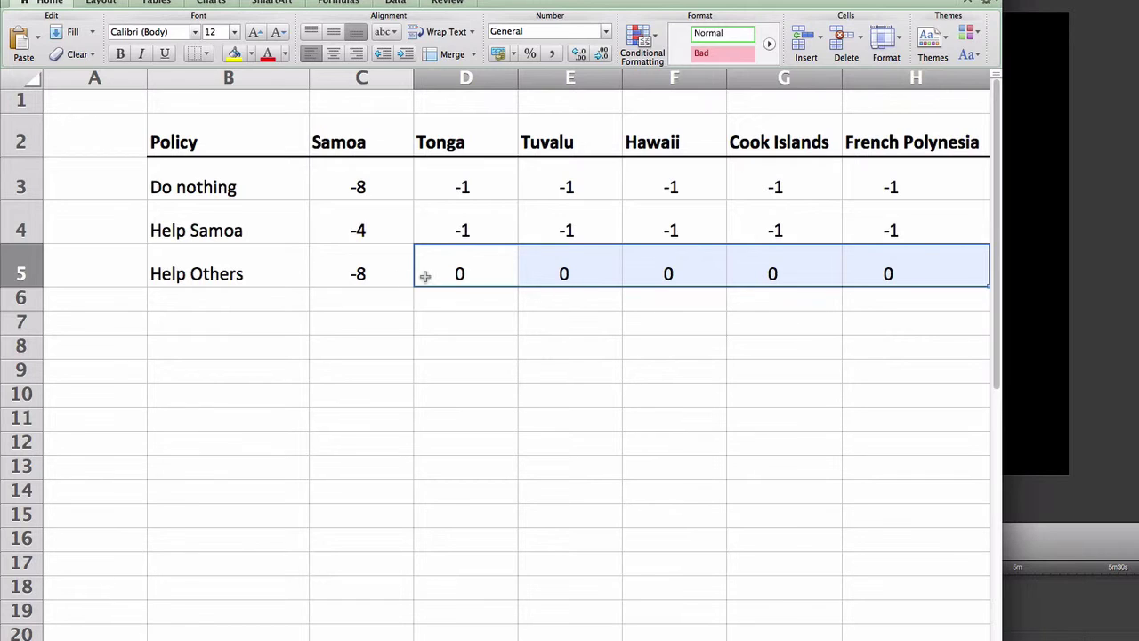
click(380, 273)
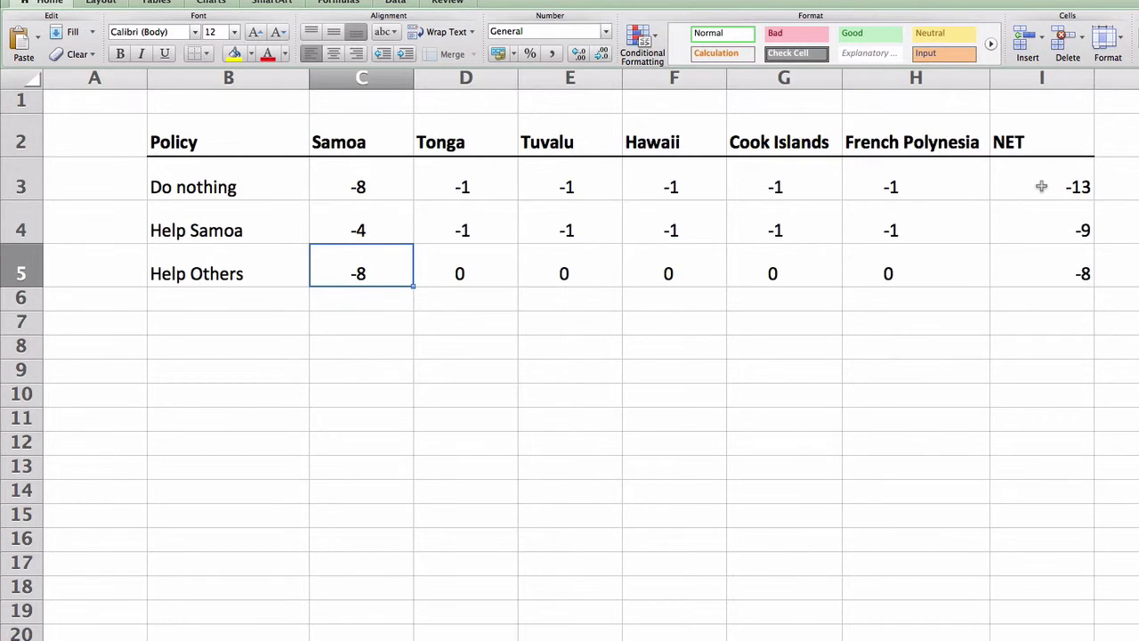
Step: Examine the island values of the Do nothing policy and the NET total of each of the three policies
drag(934, 183, 368, 176)
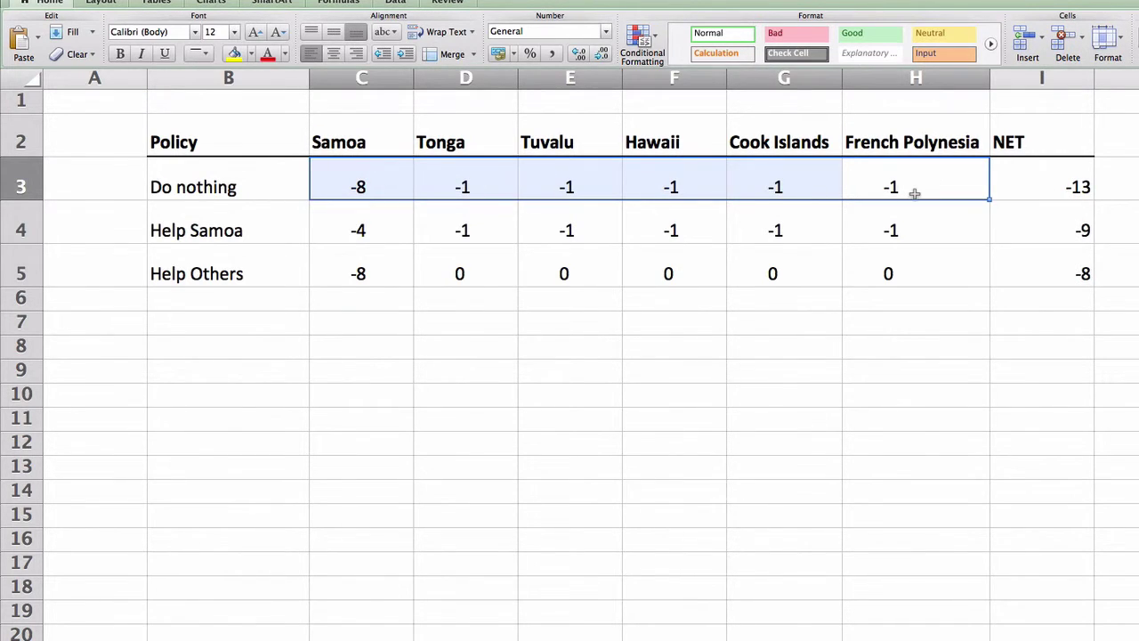
click(1016, 183)
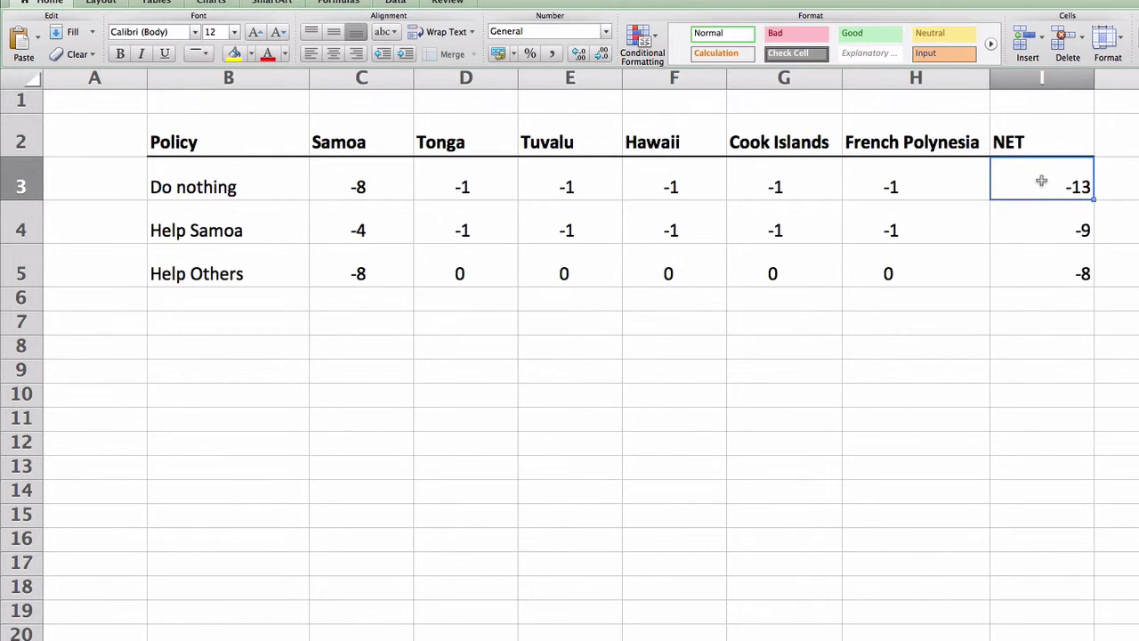
click(1042, 232)
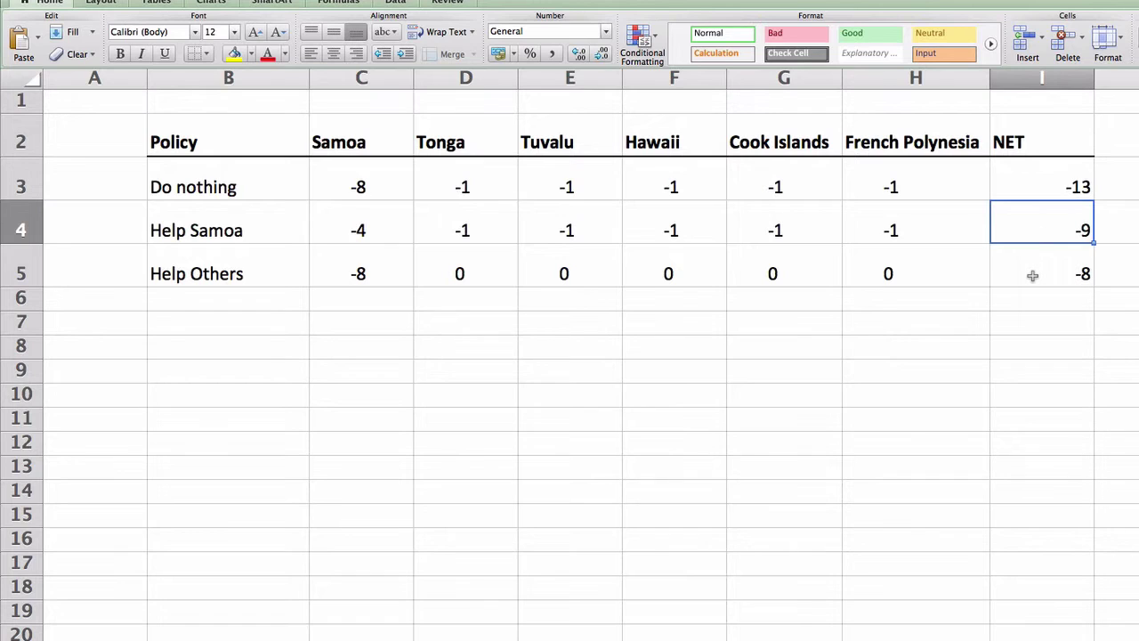
click(1032, 275)
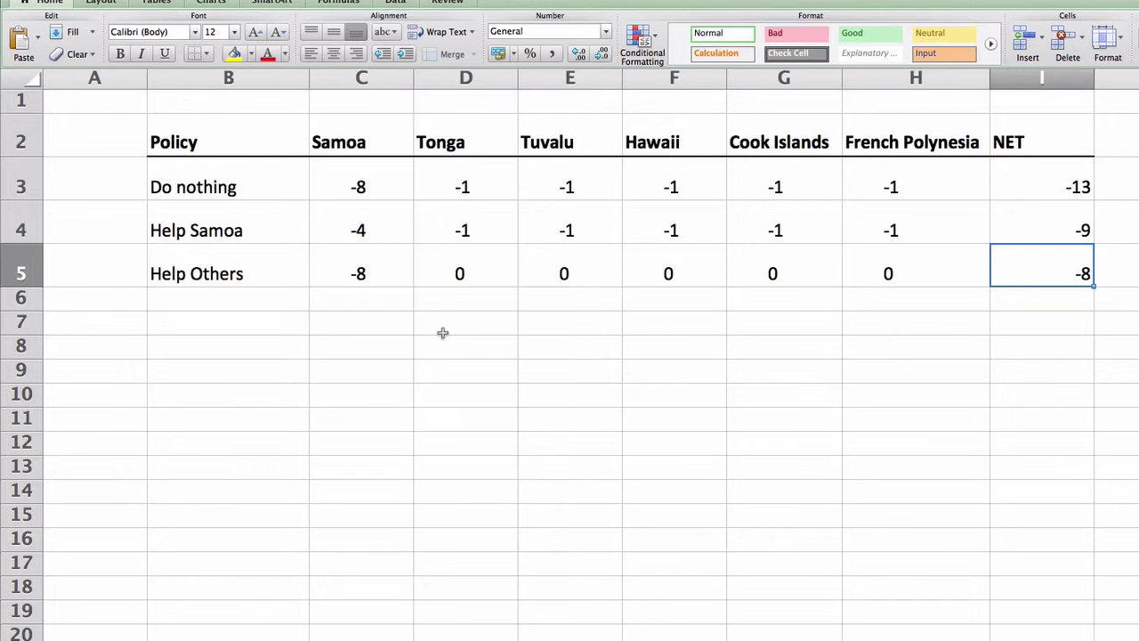
Step: Examine each island's value under Help Others and compare Samoa with the other islands under Do nothing
click(389, 278)
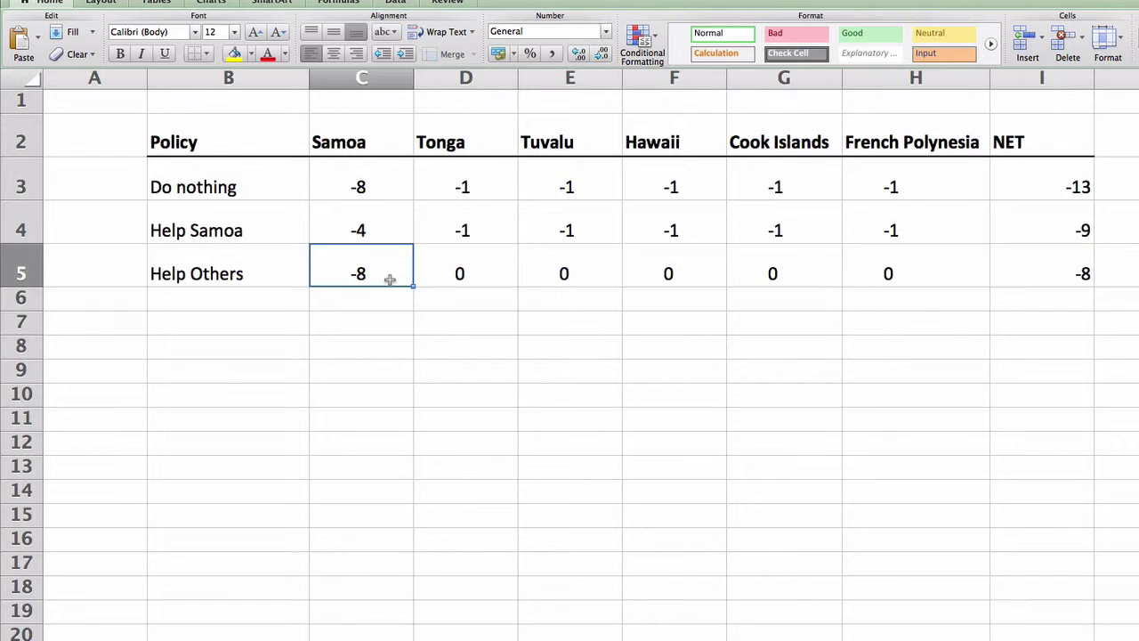
click(451, 275)
click(546, 281)
click(698, 281)
click(765, 276)
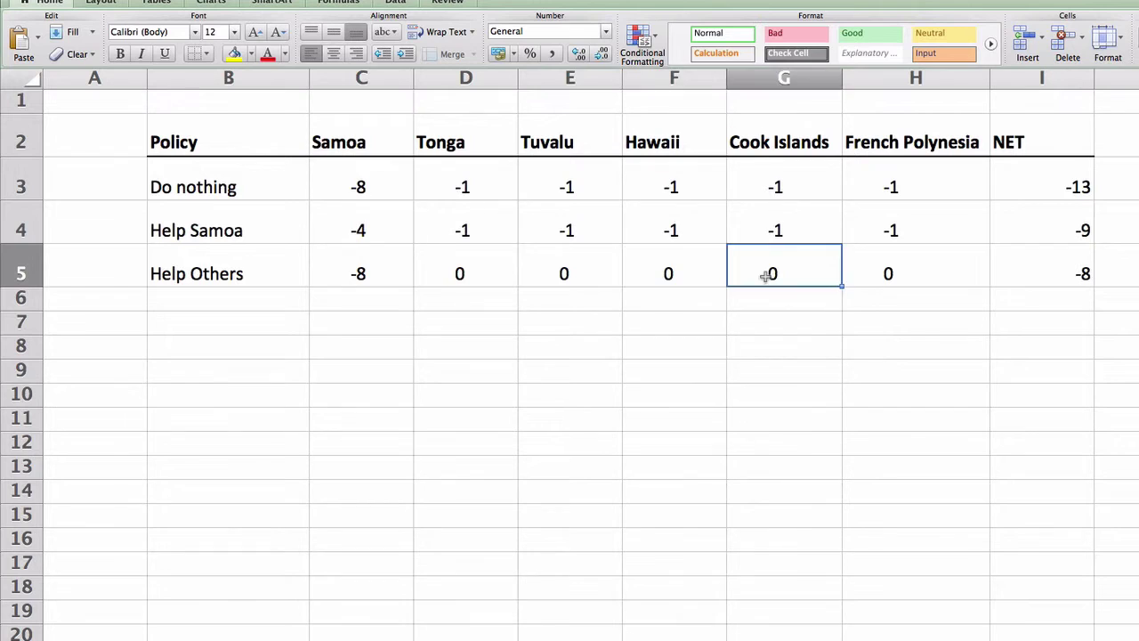
click(911, 277)
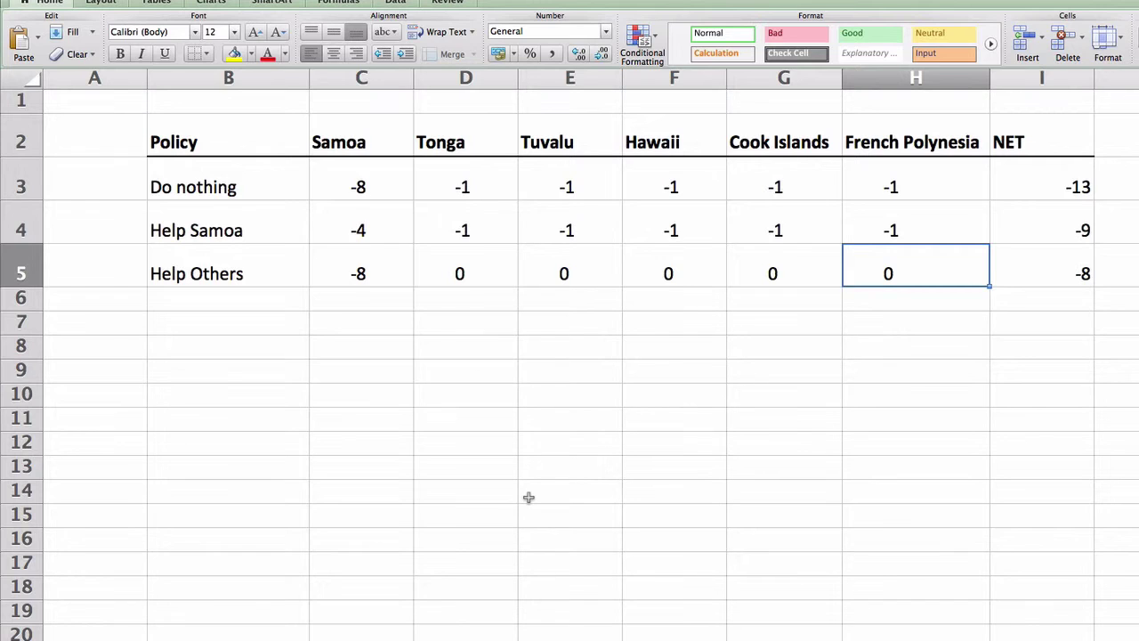
click(358, 187)
drag(459, 194, 923, 188)
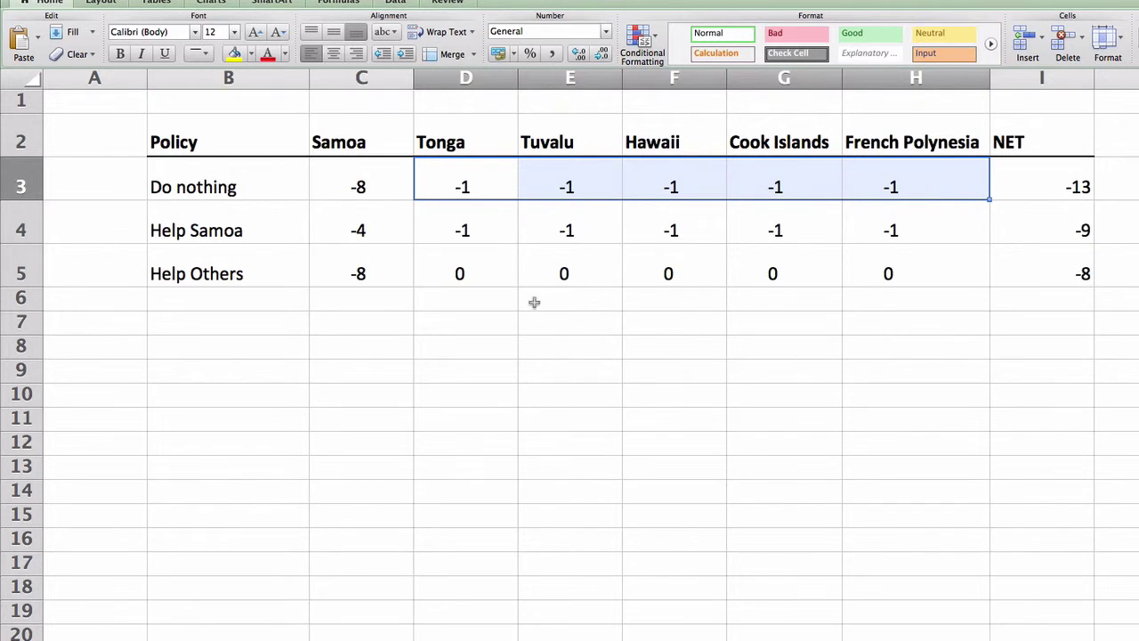
click(477, 191)
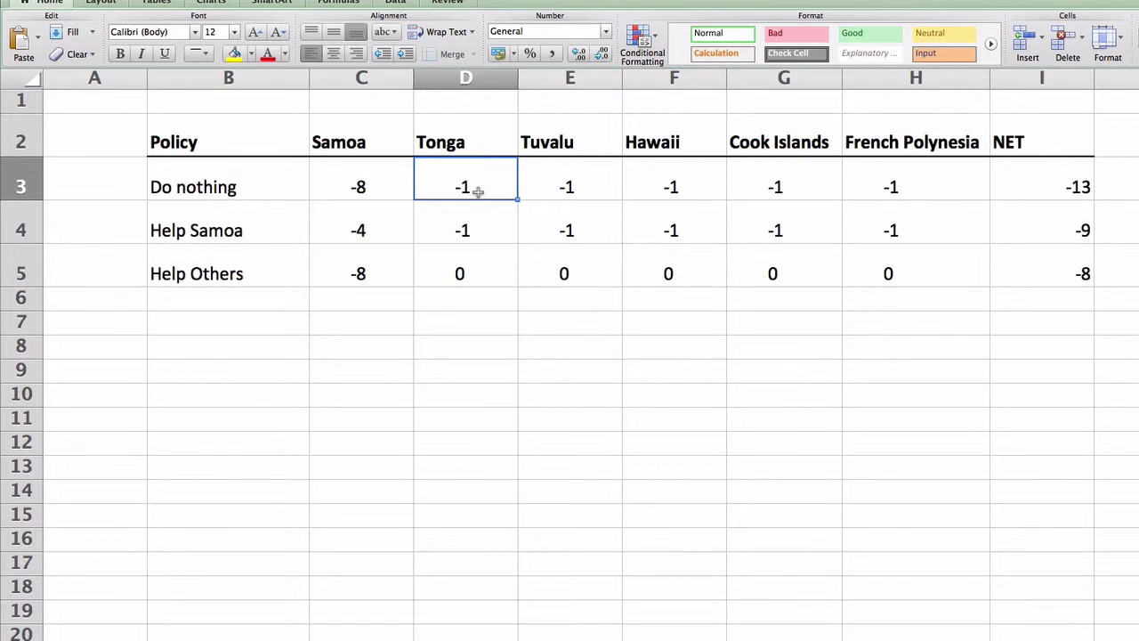
click(376, 181)
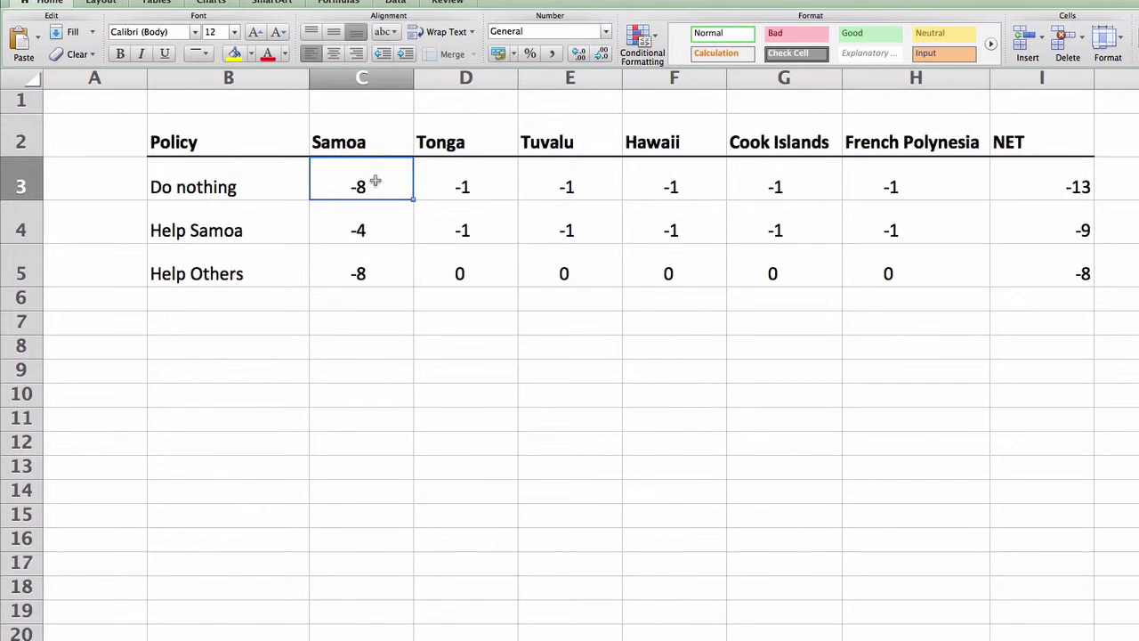
click(427, 176)
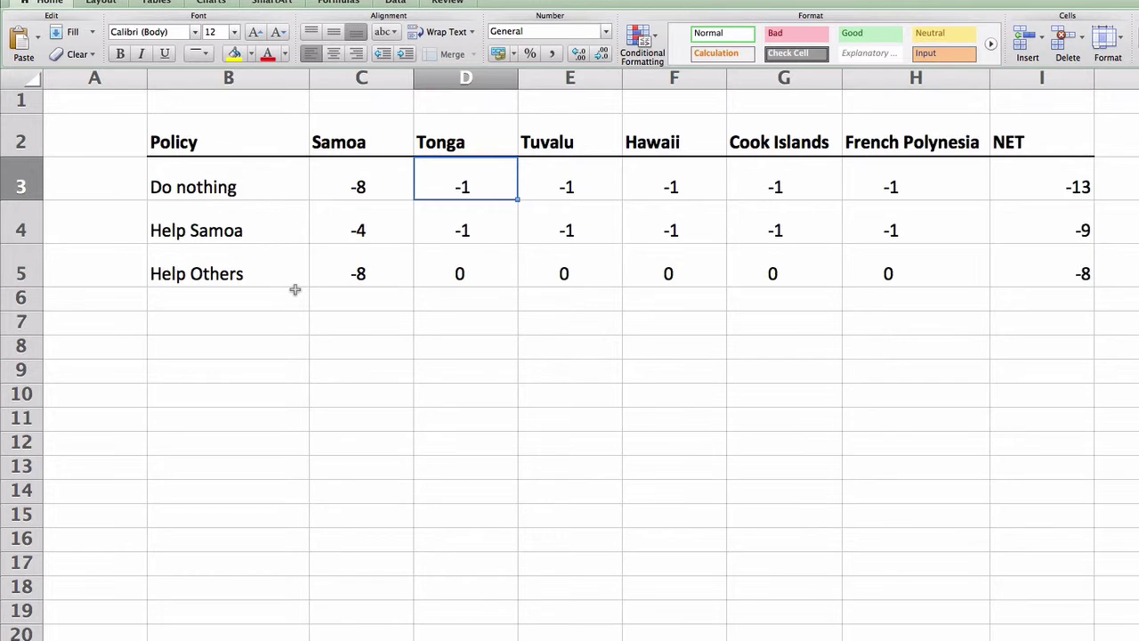
Step: Enter the formula =D3*60% in cell D6 to scale Tonga's Do nothing value
click(359, 303)
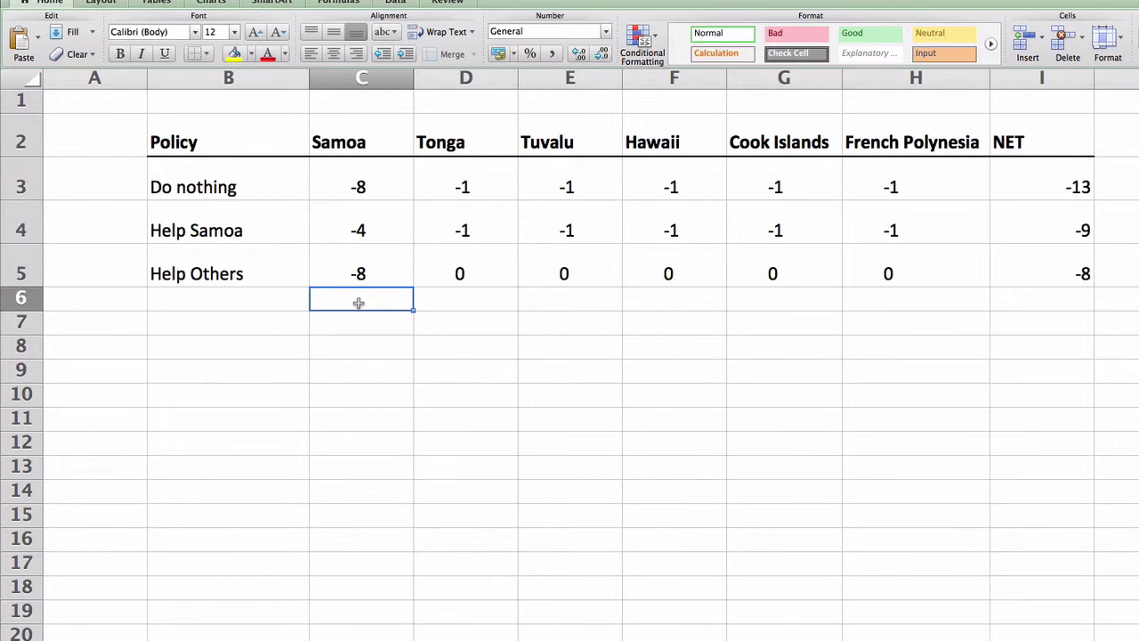
key(Right)
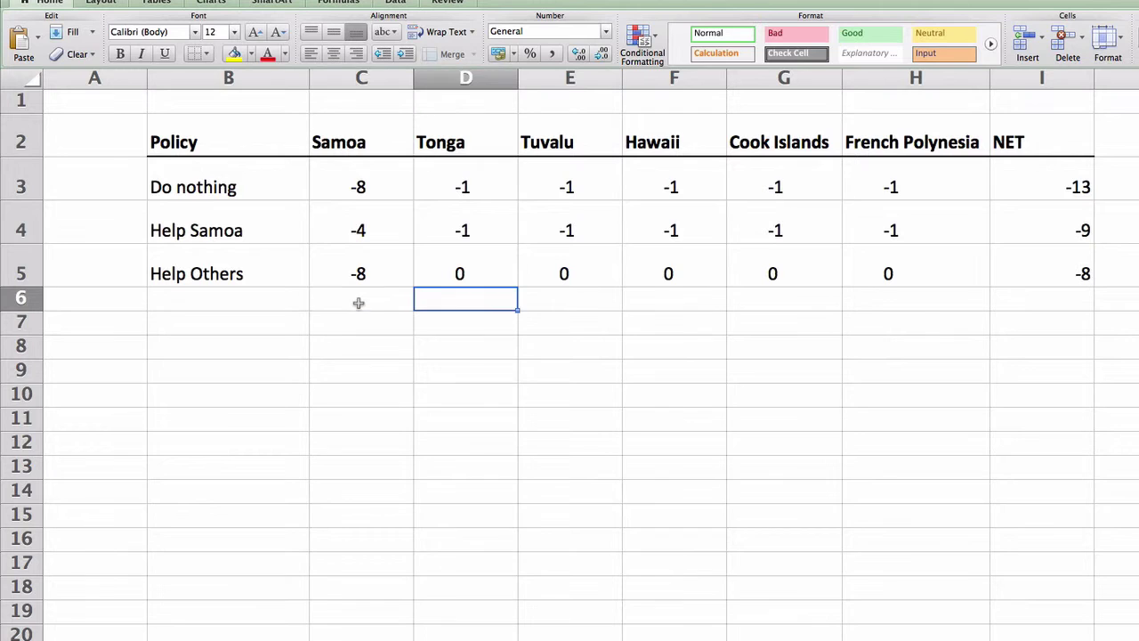
text(=)
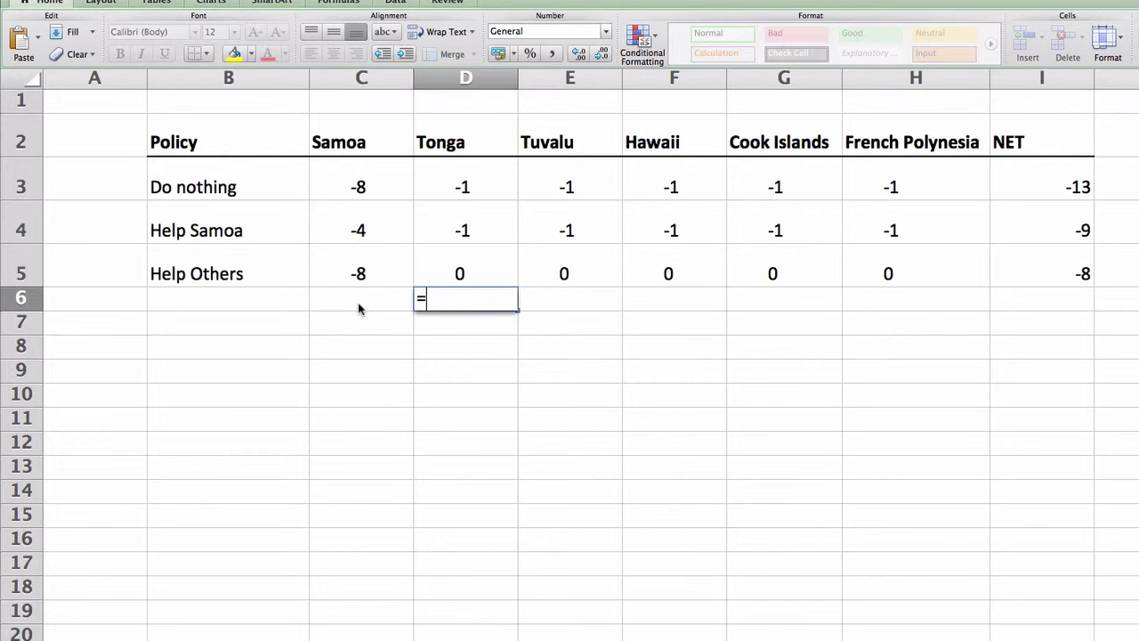
click(433, 180)
text(*)
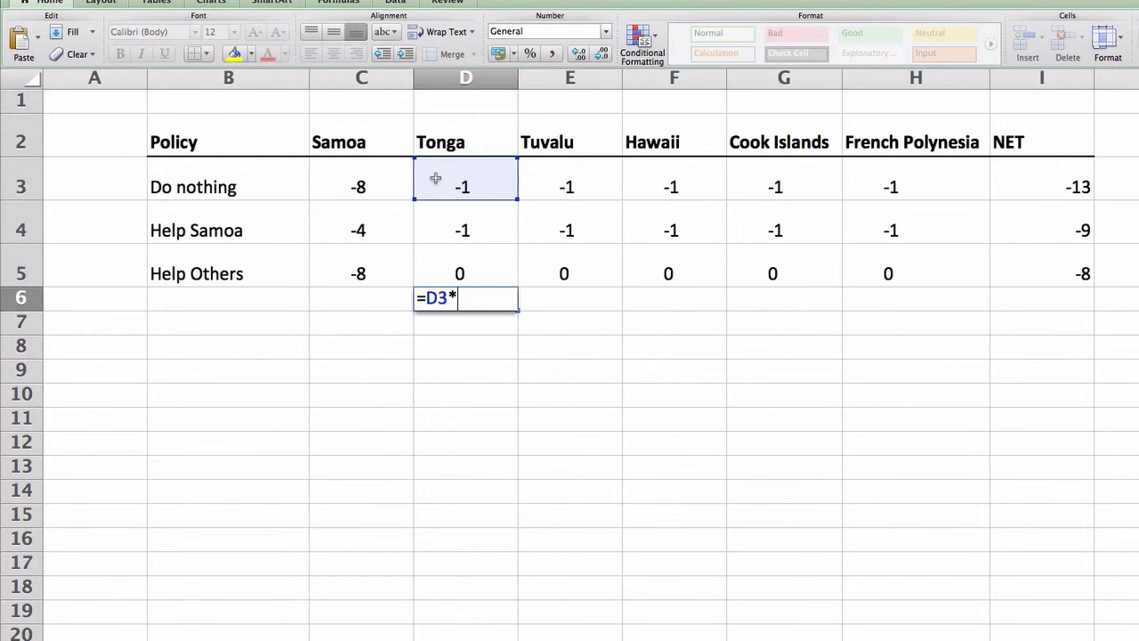
text(60%)
key(Return)
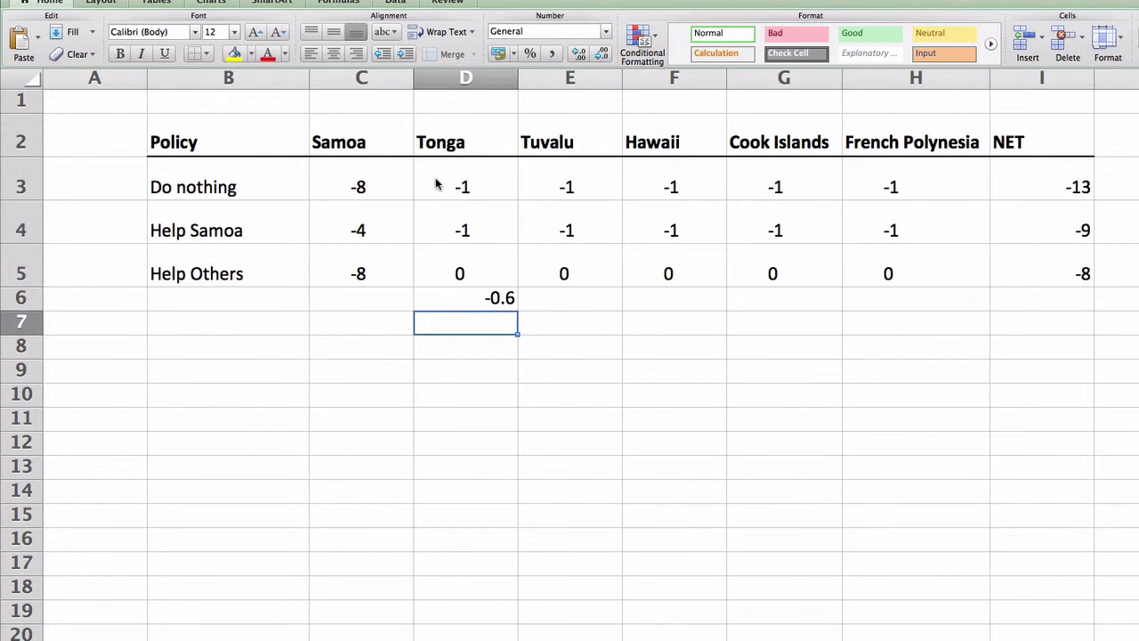
Step: Fill the D6 formula down to row 8 and across to column H, covering D6:H8
click(445, 301)
drag(518, 309, 519, 356)
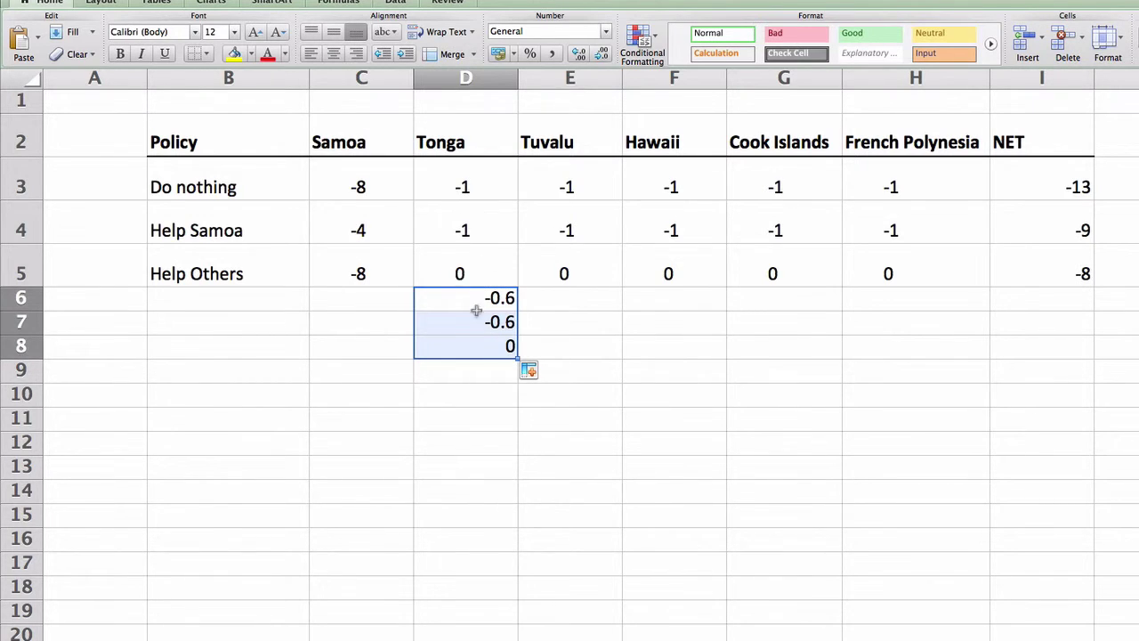
drag(519, 358, 941, 364)
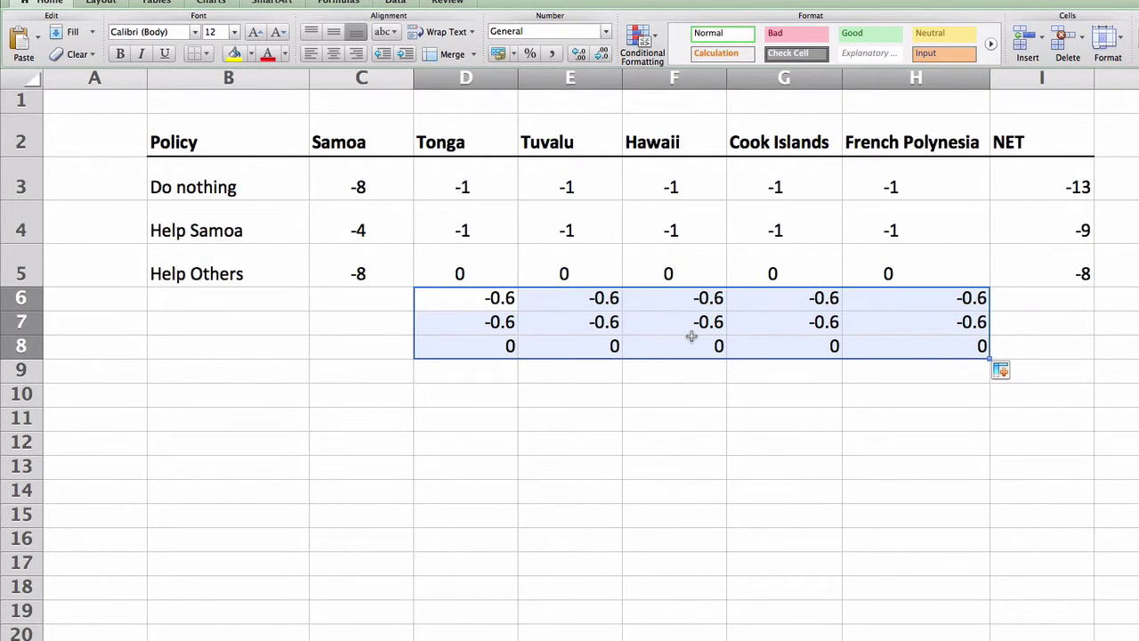
Step: Copy the scaled results in D6:H8 and paste them as values only over D3:H5
key(cmd+c)
click(469, 181)
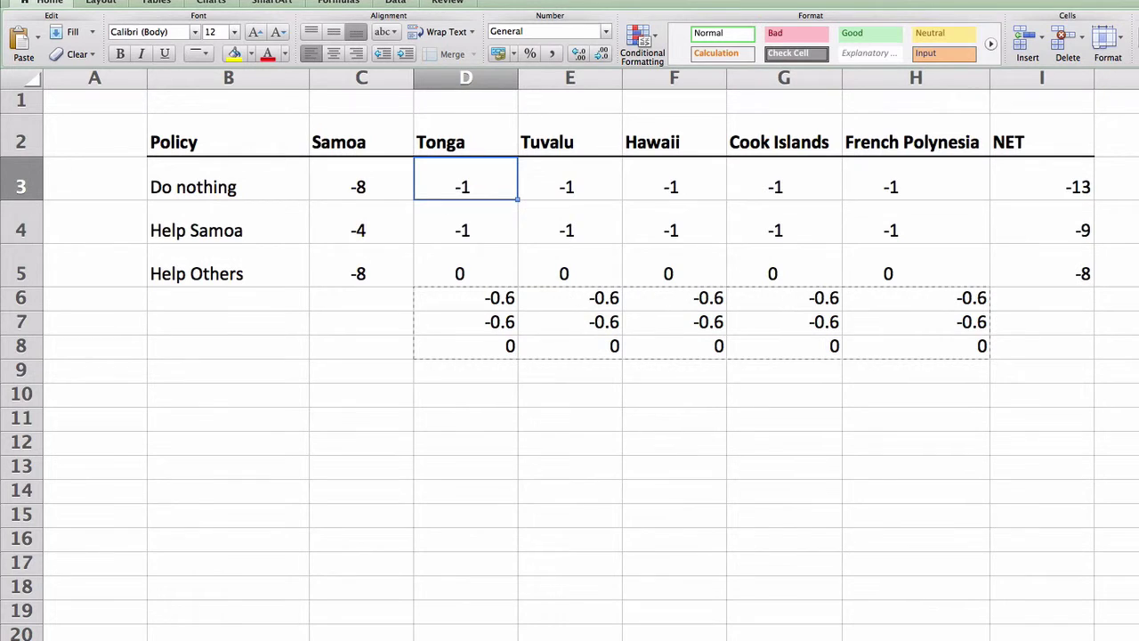
click(80, 0)
click(178, 69)
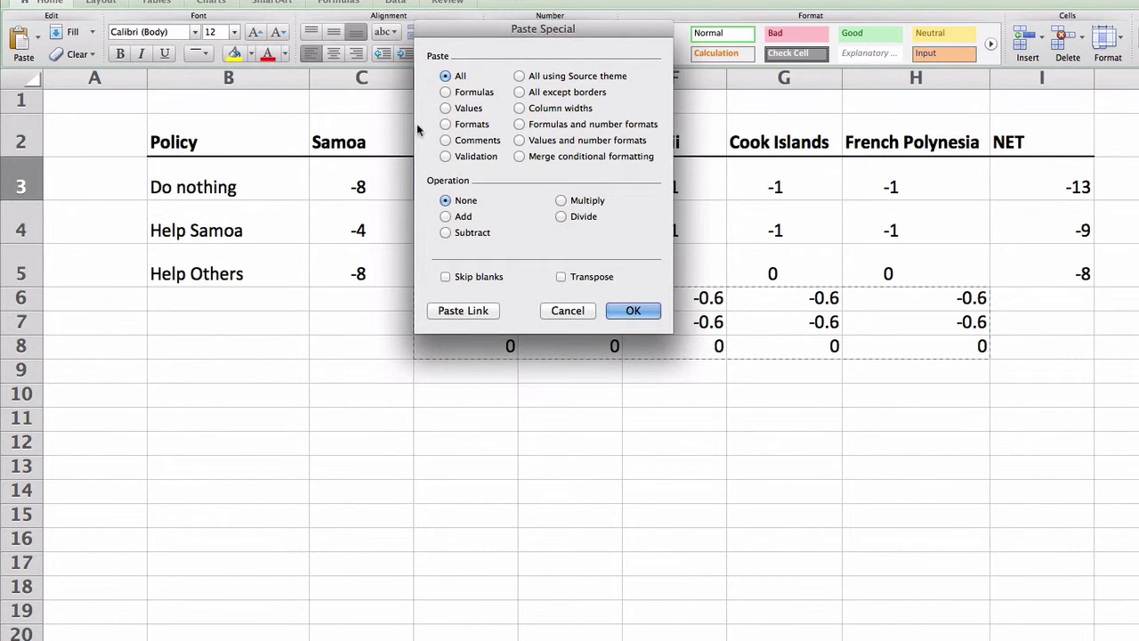
click(471, 182)
click(636, 310)
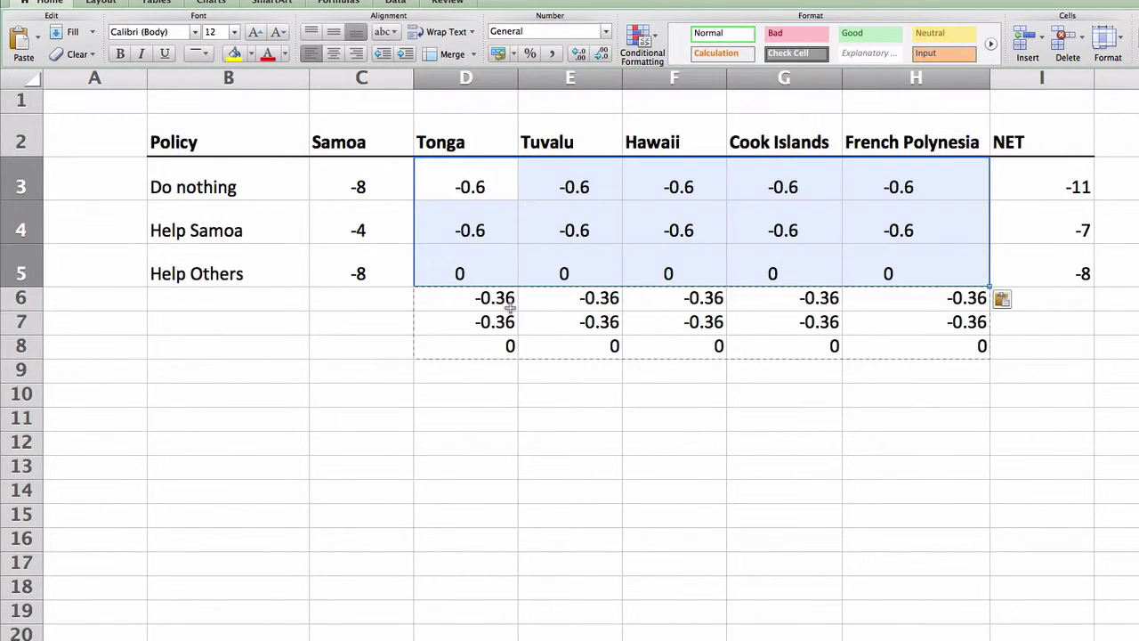
Step: Clear the helper formulas from D6:H8 below the policy table
drag(514, 299, 961, 351)
key(Delete)
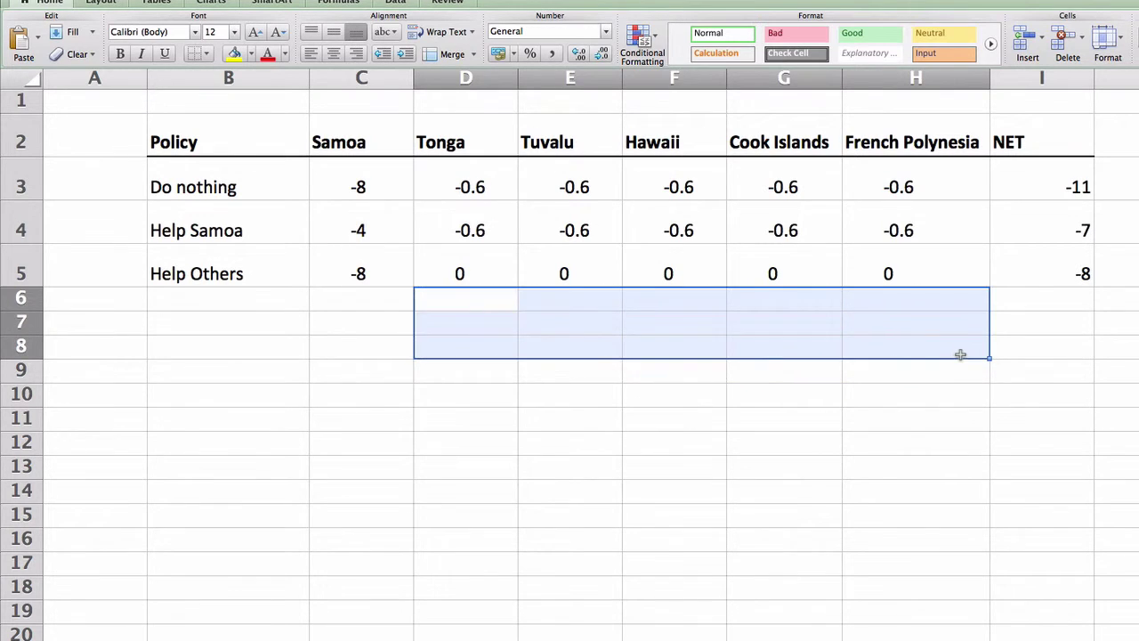
click(910, 437)
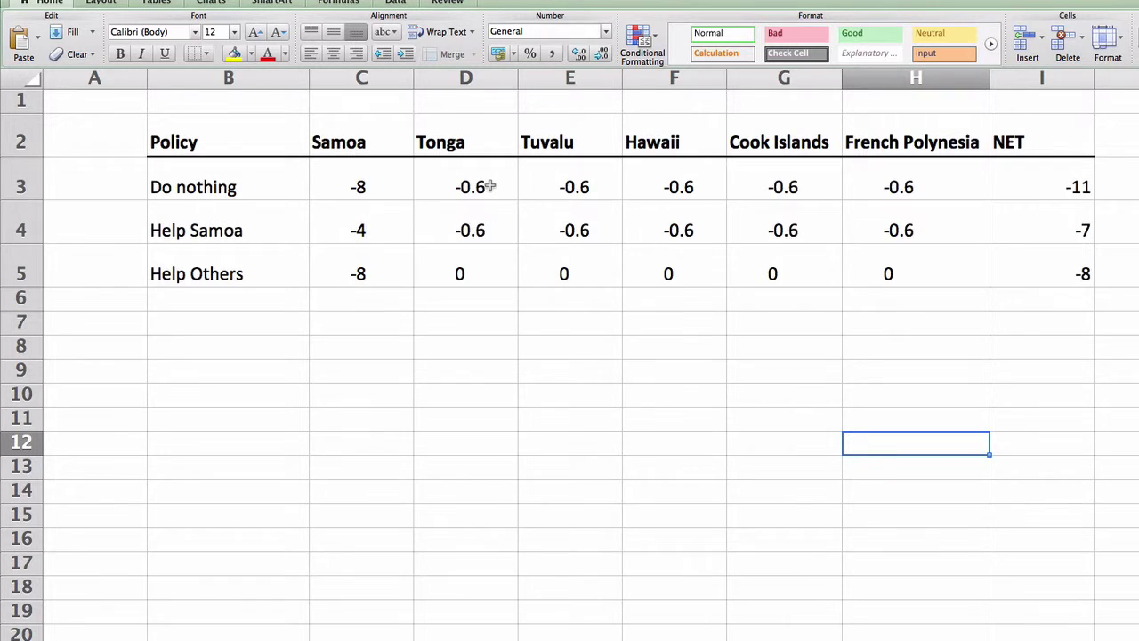
Step: Compare the recalculated NET totals of the three policies and check the Help Samoa policy
click(1023, 185)
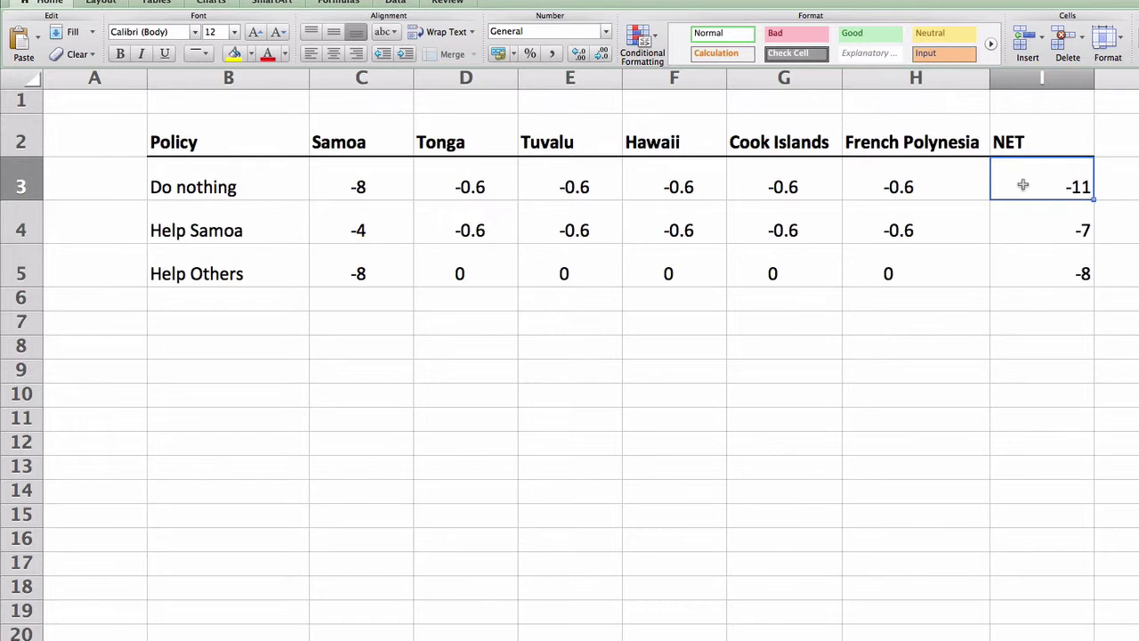
click(1024, 230)
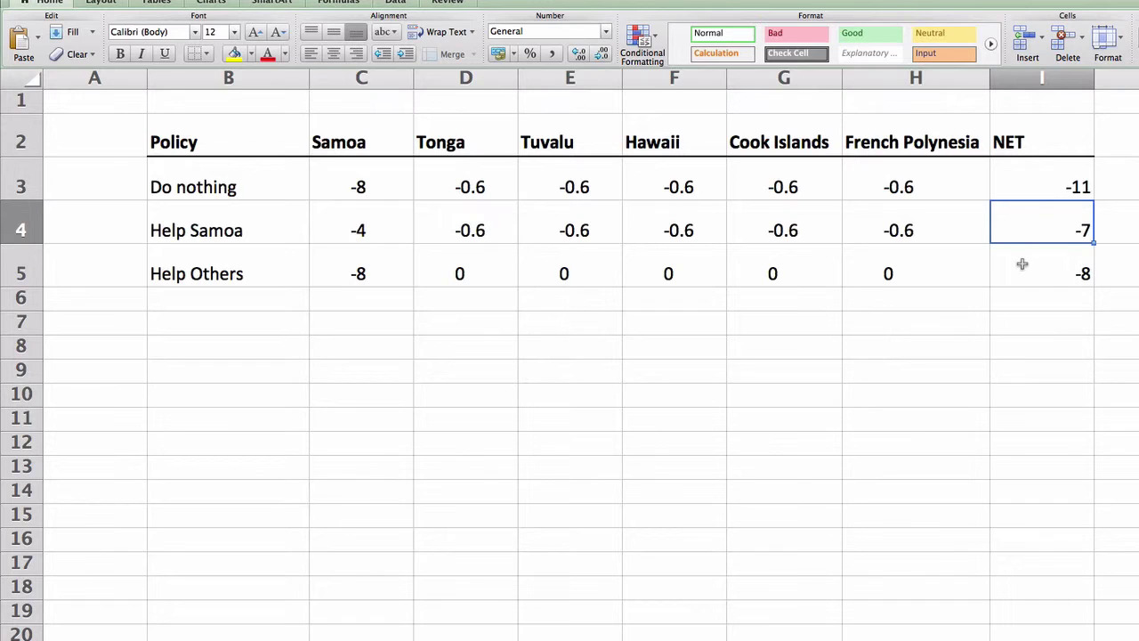
click(1021, 263)
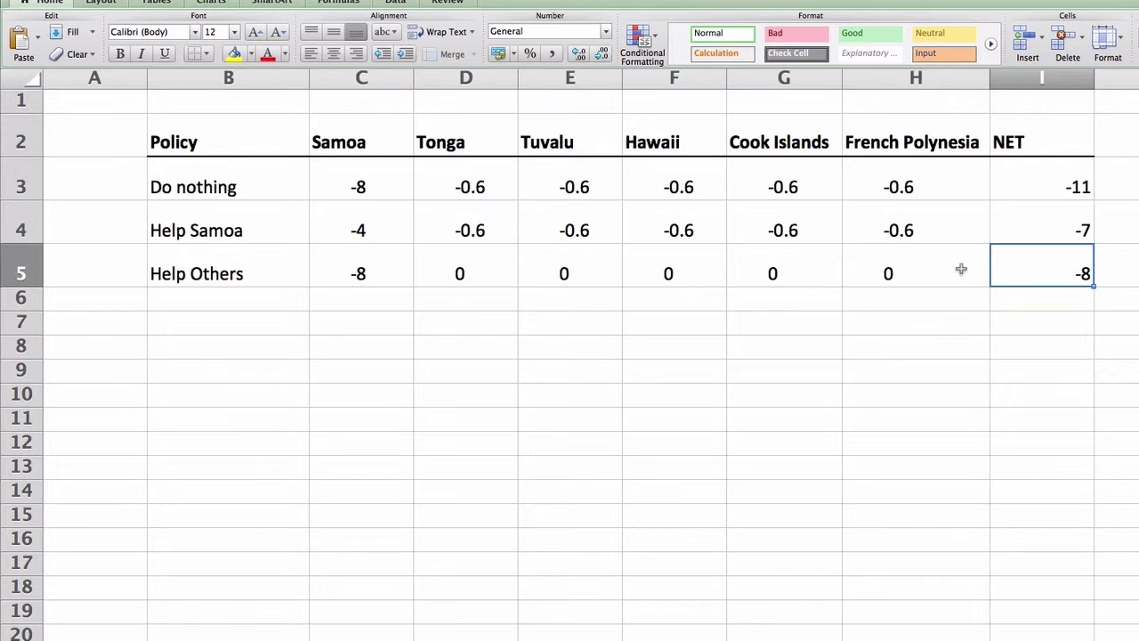
click(234, 233)
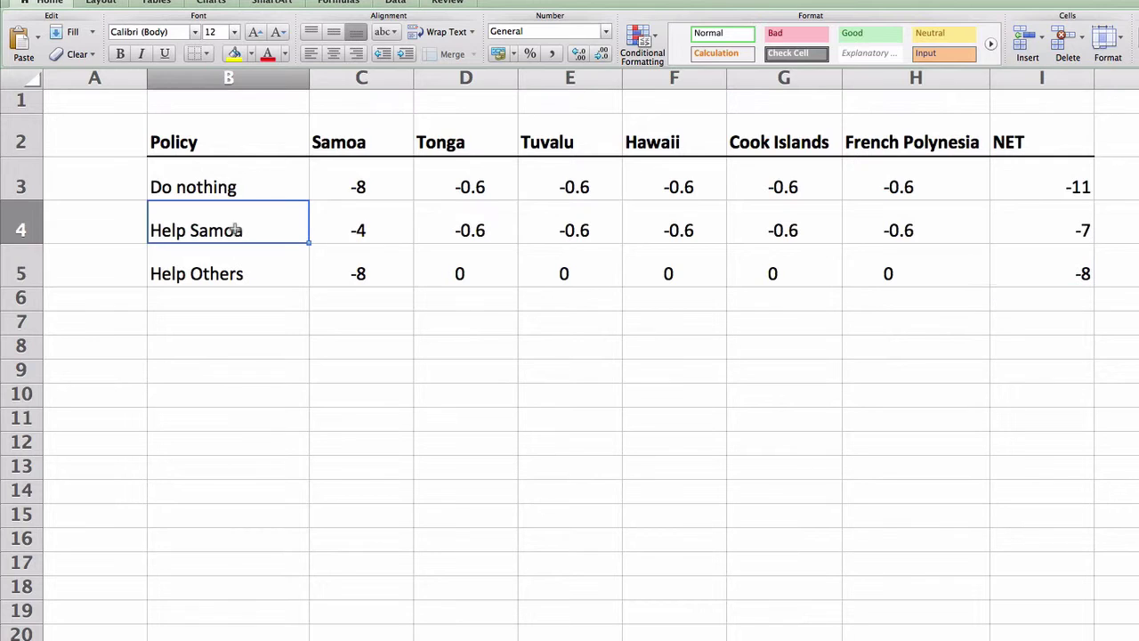
click(225, 273)
click(234, 54)
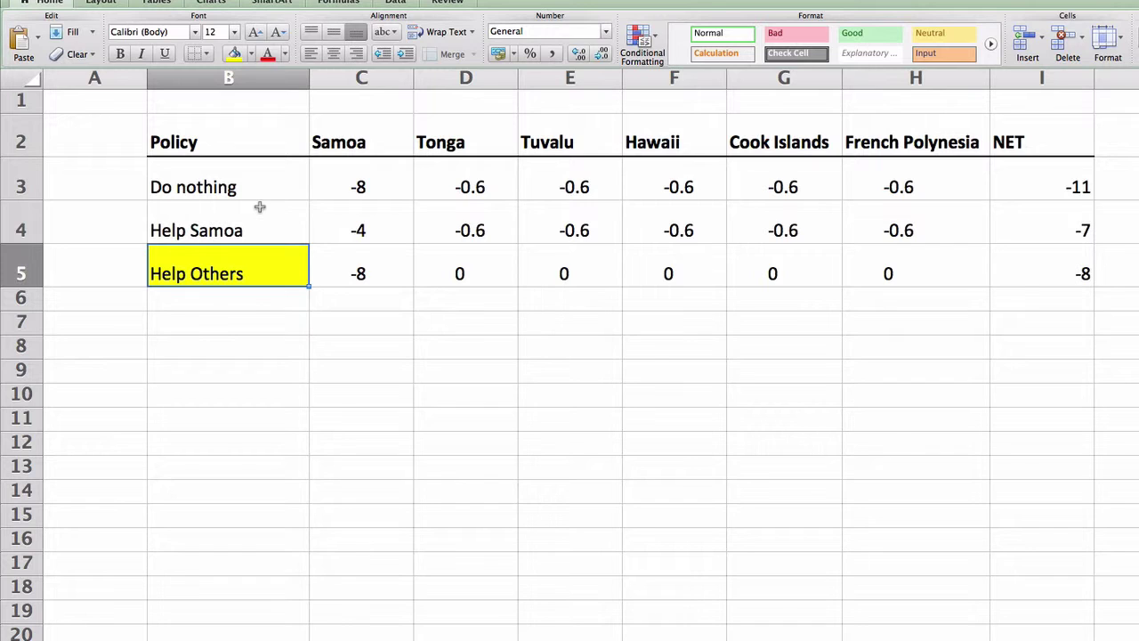
key(super+z)
Step: Highlight the whole Help Samoa row, B4:I4, with a yellow fill
drag(259, 210, 1027, 228)
click(233, 54)
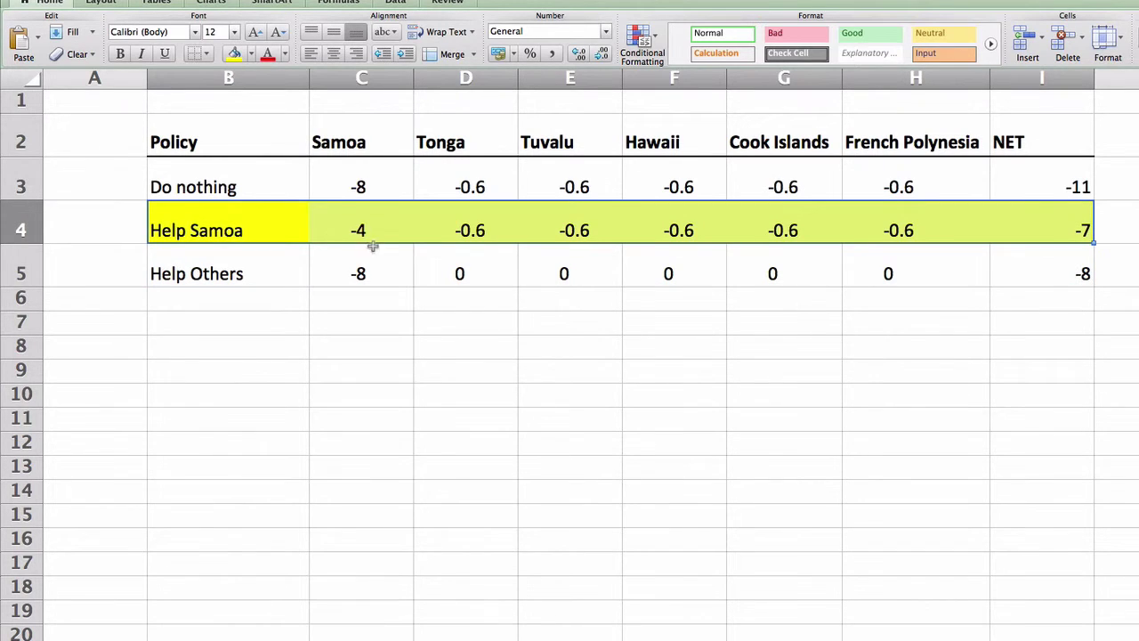
Step: Compare the Samoa values with the other islands' values under the Help Samoa and Help Others policies, including the Help Samoa NET total
drag(350, 181, 350, 226)
click(350, 226)
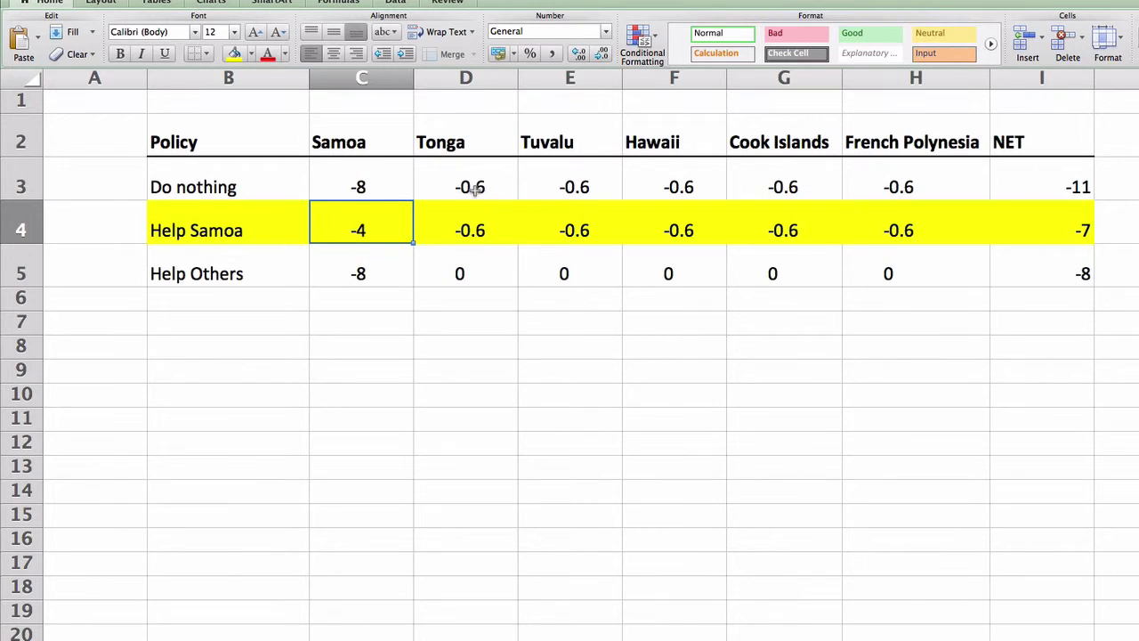
drag(455, 216, 912, 233)
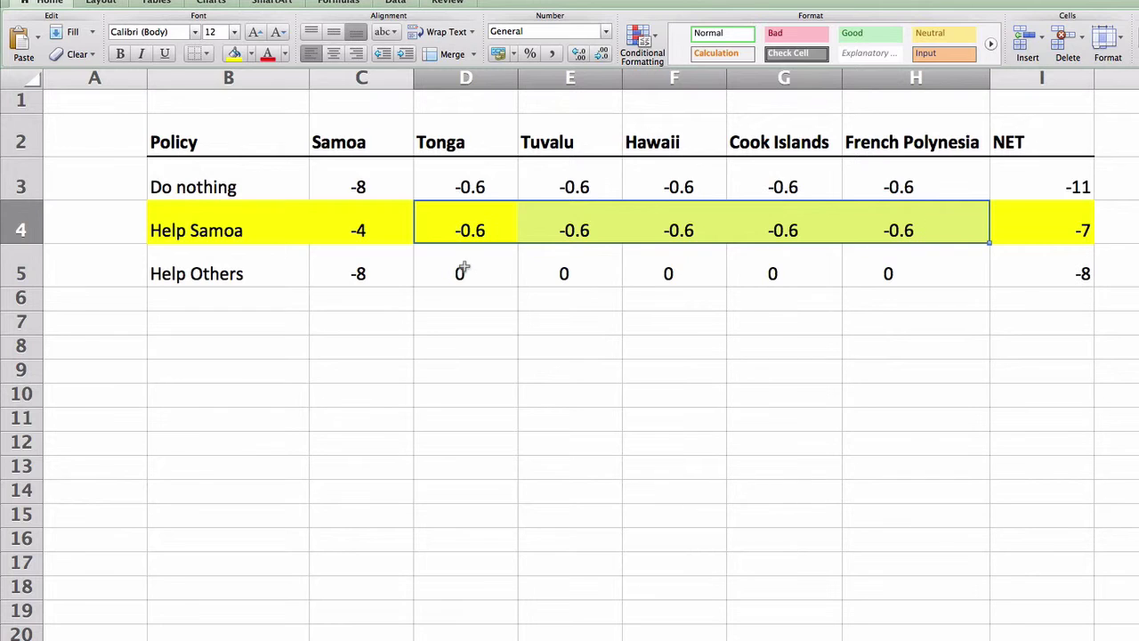
drag(461, 267, 894, 273)
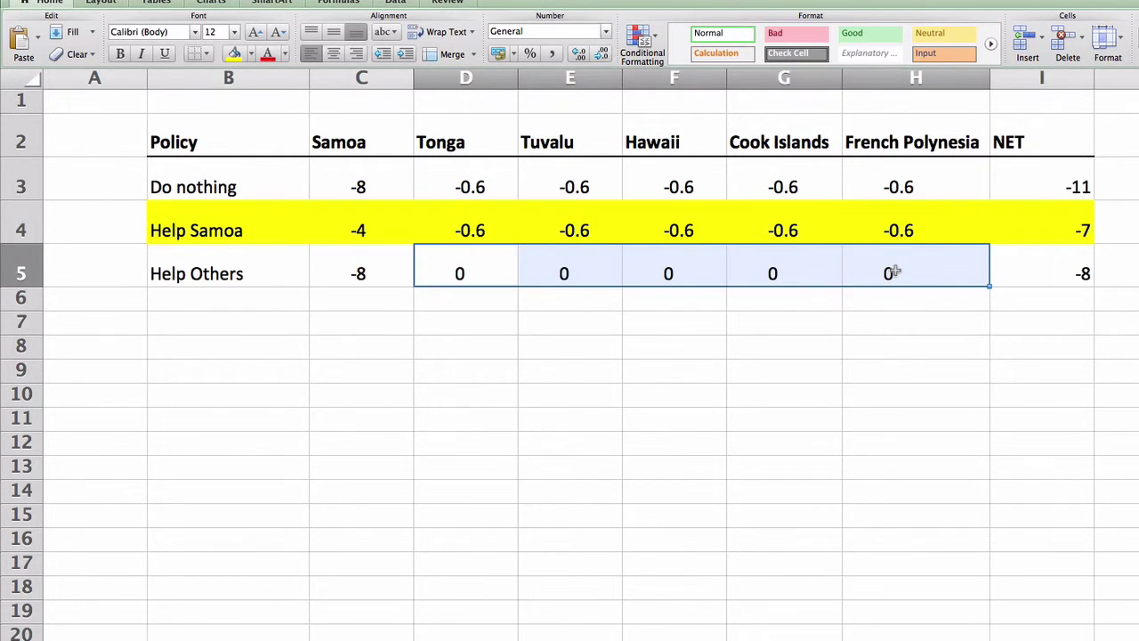
click(1085, 232)
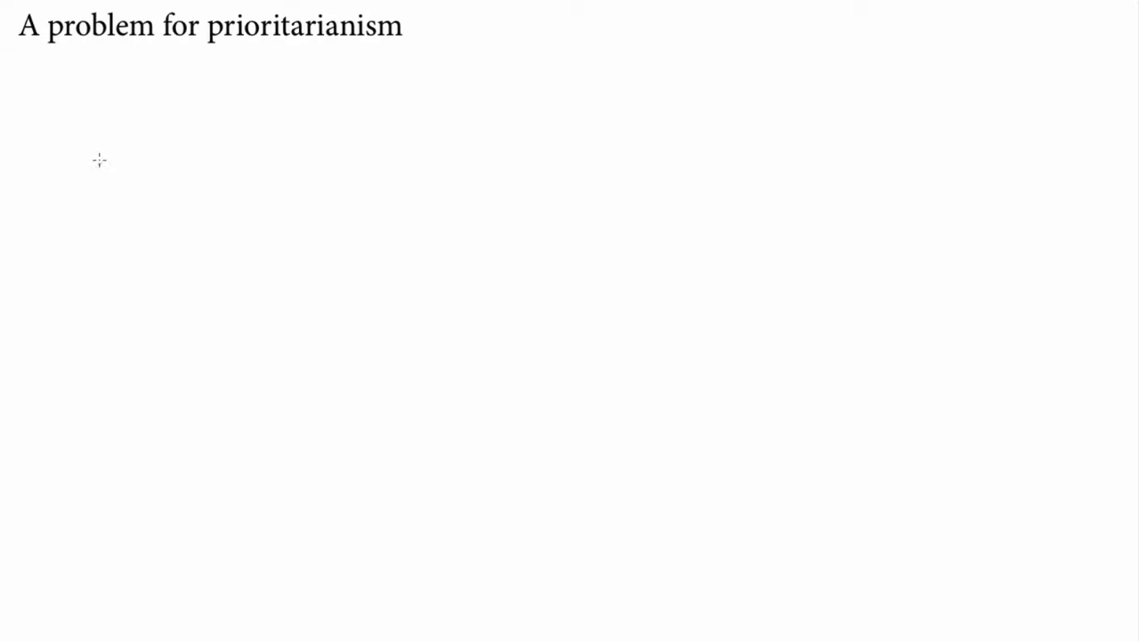
Step: On the drawing page titled "A problem for prioritarianism", handwrite "Standard CBA: Help others" below the title
mouse_move(92, 120)
mouse_down()
mouse_move(89, 153)
mouse_move(107, 160)
mouse_move(166, 128)
mouse_move(183, 147)
mouse_move(205, 127)
mouse_move(267, 122)
mouse_move(290, 140)
mouse_up()
click(321, 131)
click(322, 149)
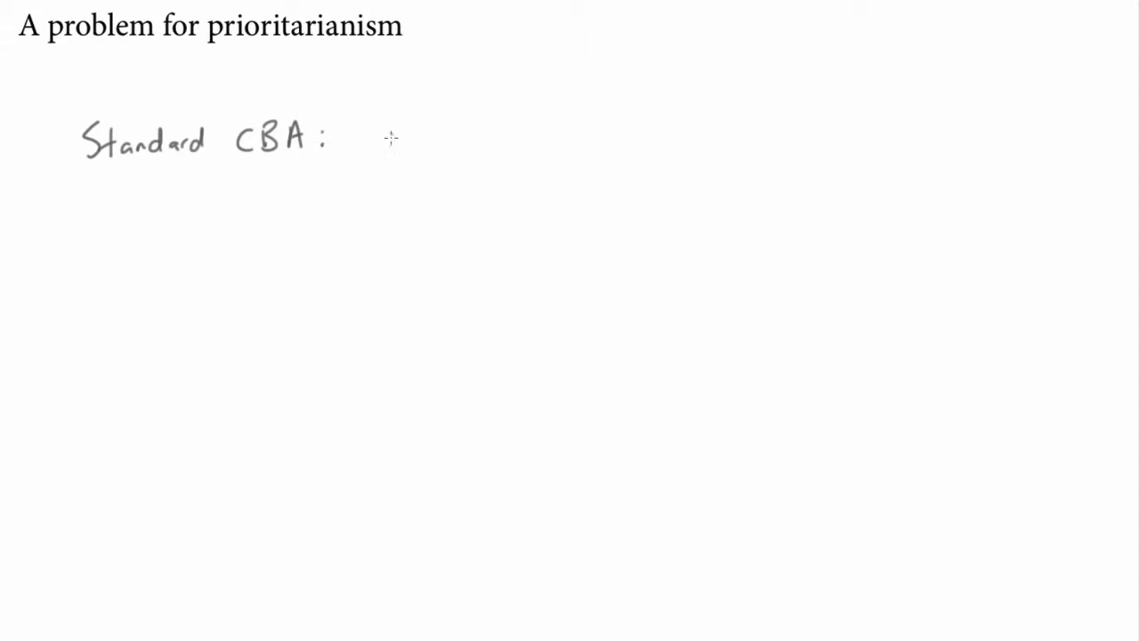
drag(363, 126, 362, 153)
drag(377, 127, 377, 153)
drag(362, 142, 411, 151)
mouse_move(415, 135)
mouse_down()
mouse_move(426, 162)
mouse_move(449, 141)
mouse_move(462, 150)
mouse_up()
drag(454, 136, 489, 148)
drag(493, 142, 499, 149)
drag(505, 147, 510, 134)
drag(517, 133, 513, 148)
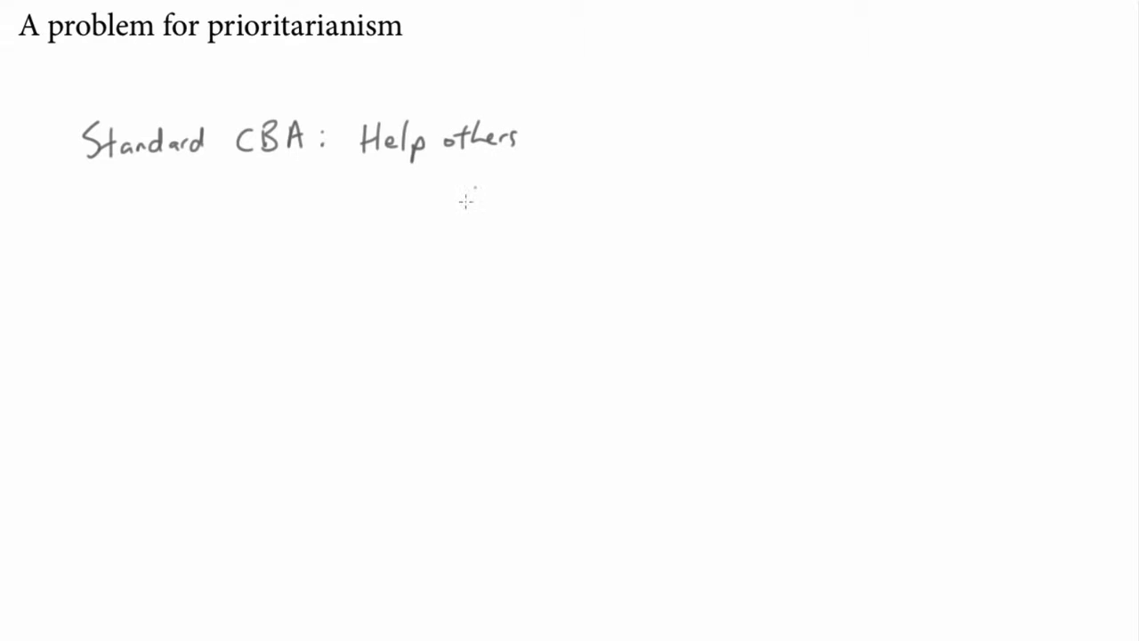